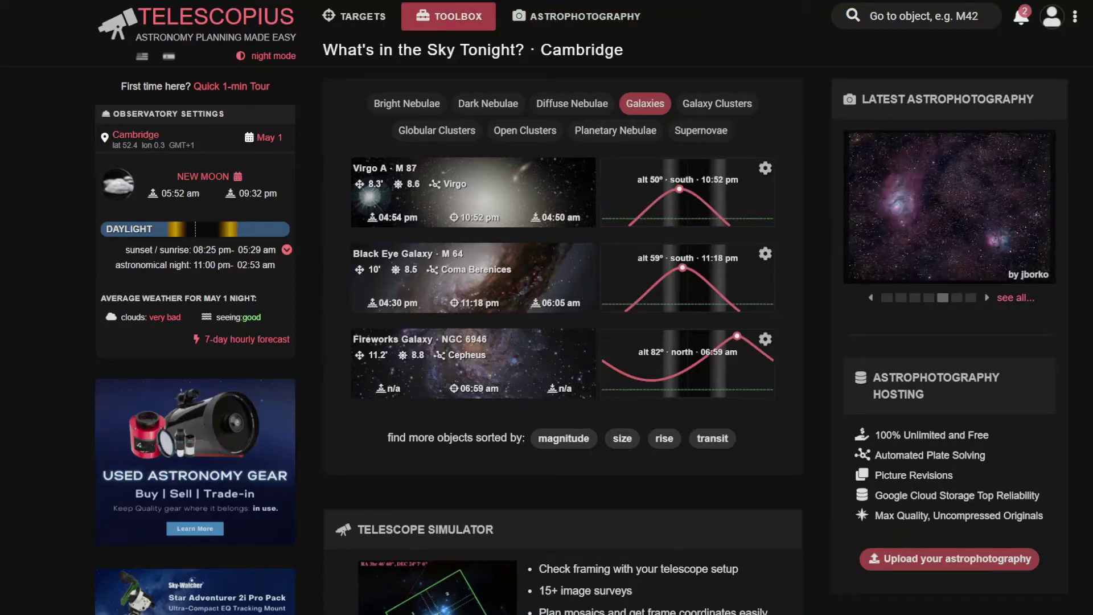
Launch the Telescope Simulator from the Toolbox list of tools
{"action": "left_click", "coordinate": [460, 18]}
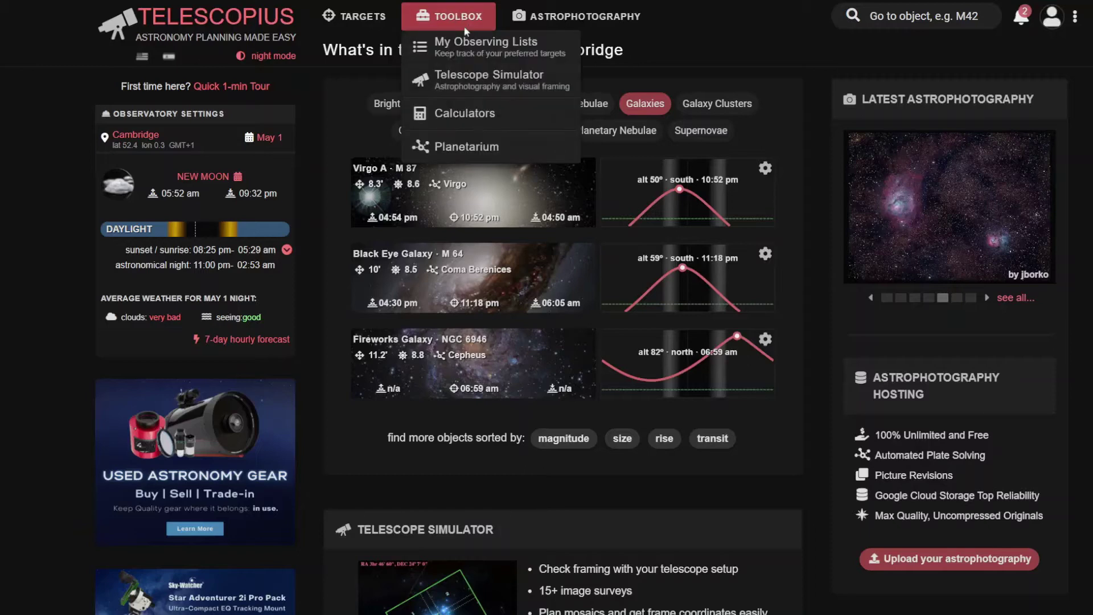
{"action": "left_click", "coordinate": [462, 78]}
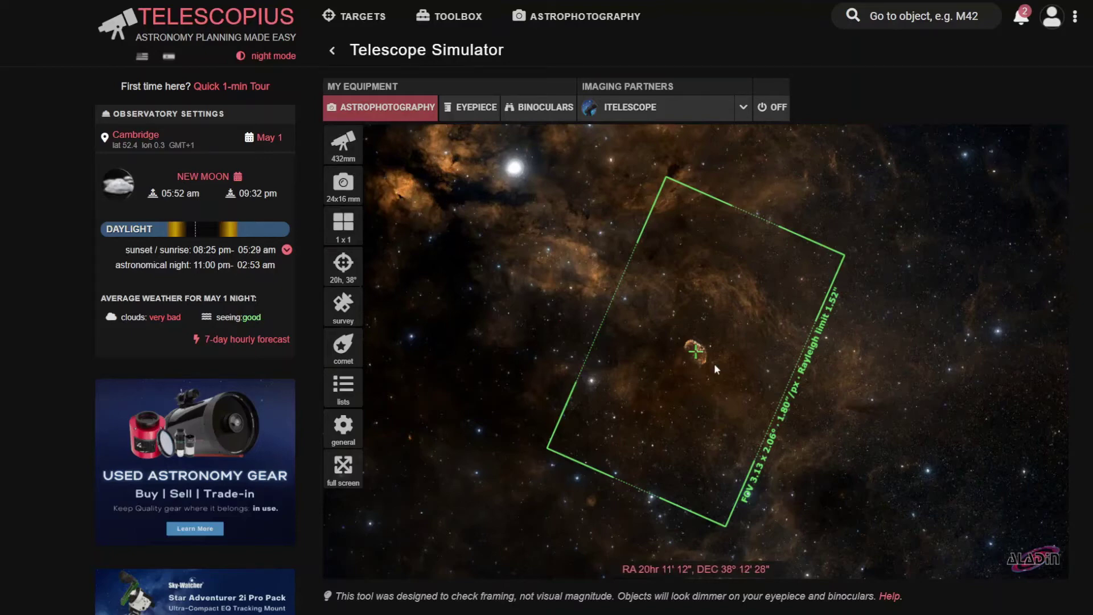
Go from the saved telescope's settings to the Equipment page via ADD/REMOVE
{"action": "left_click", "coordinate": [342, 151]}
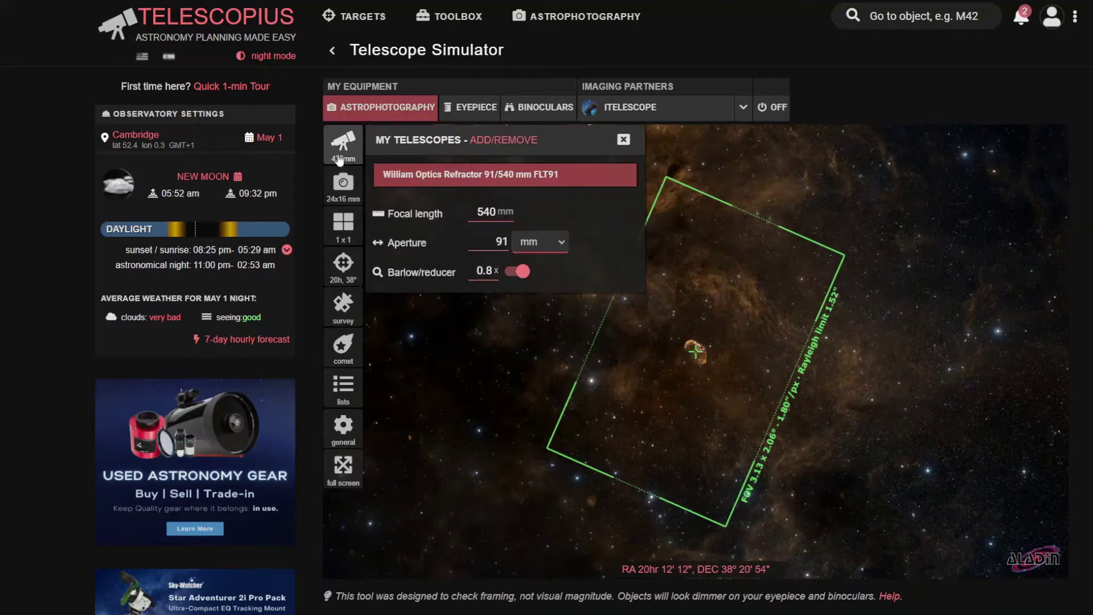
{"action": "left_click", "coordinate": [519, 141]}
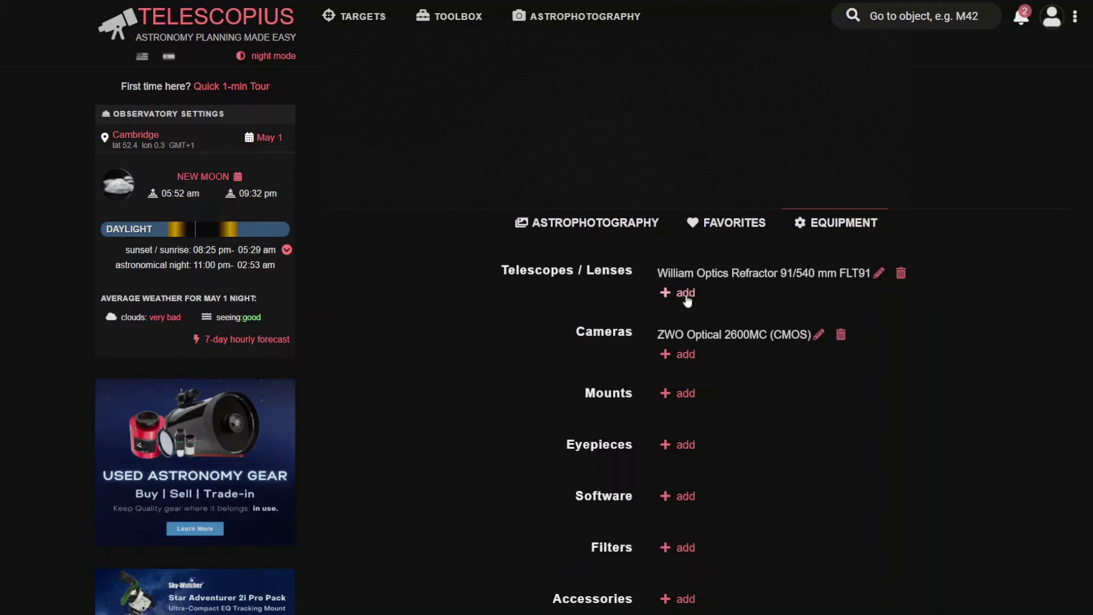
{"action": "left_click", "coordinate": [686, 298]}
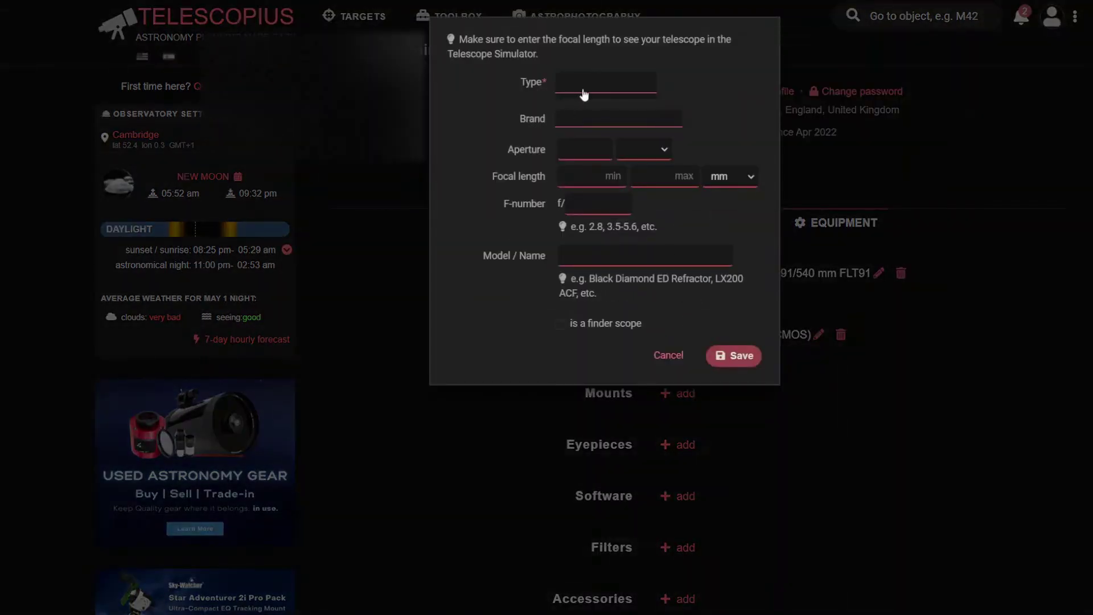
{"action": "left_click", "coordinate": [582, 89]}
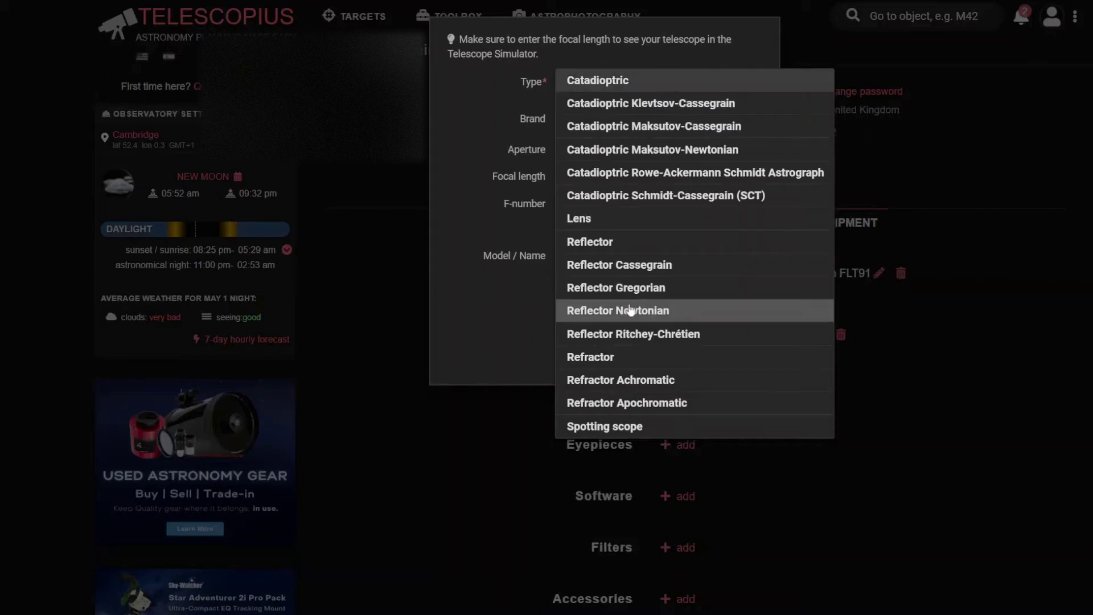
{"action": "left_click", "coordinate": [622, 357]}
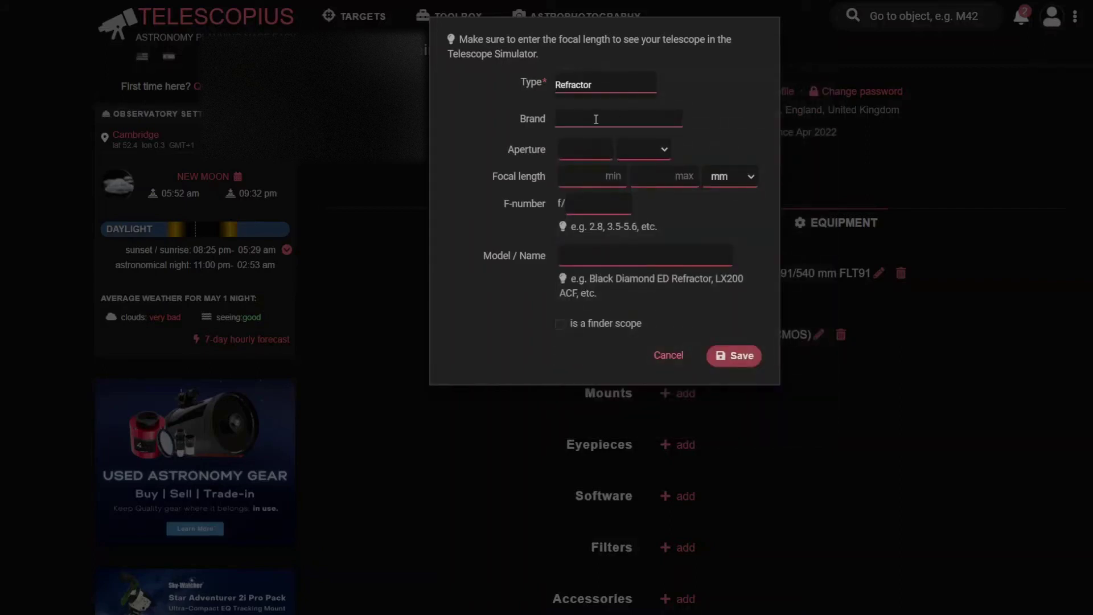
{"action": "left_click", "coordinate": [591, 86]}
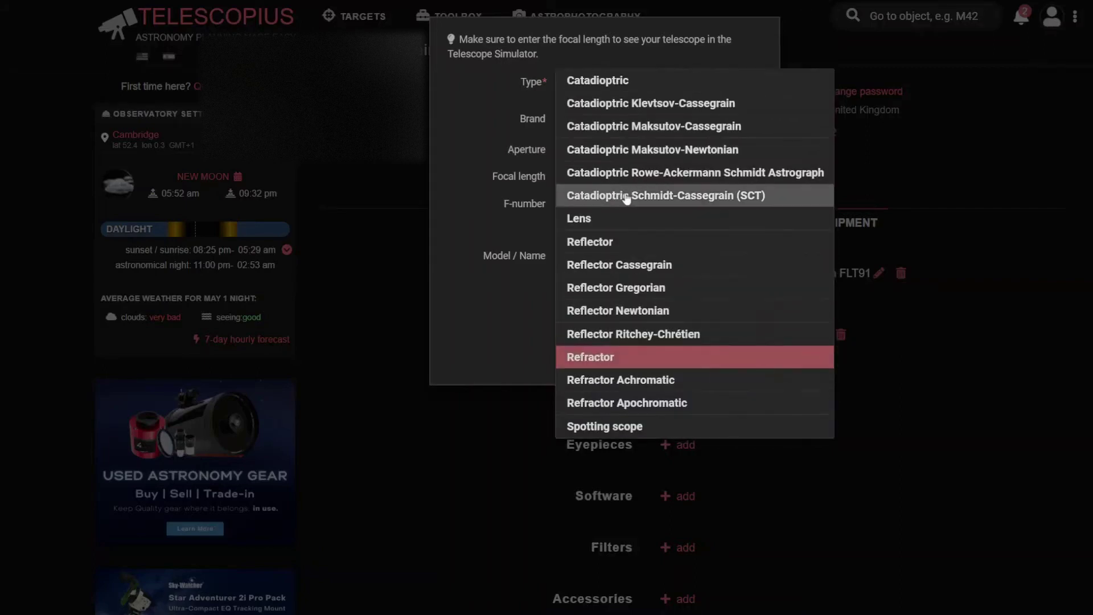
{"action": "left_click", "coordinate": [583, 218]}
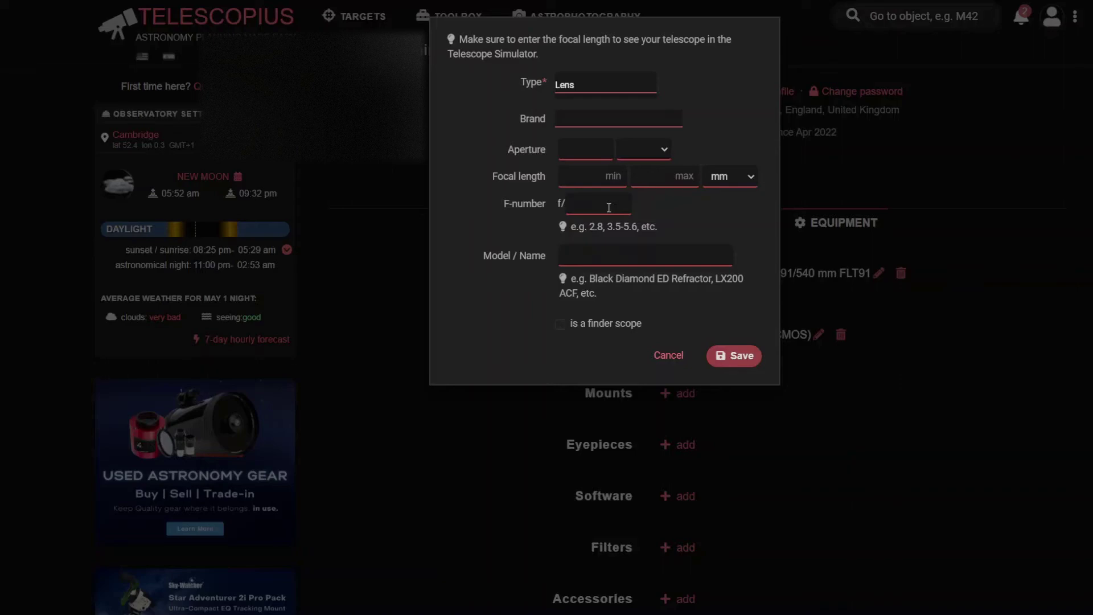
{"action": "left_click", "coordinate": [670, 355]}
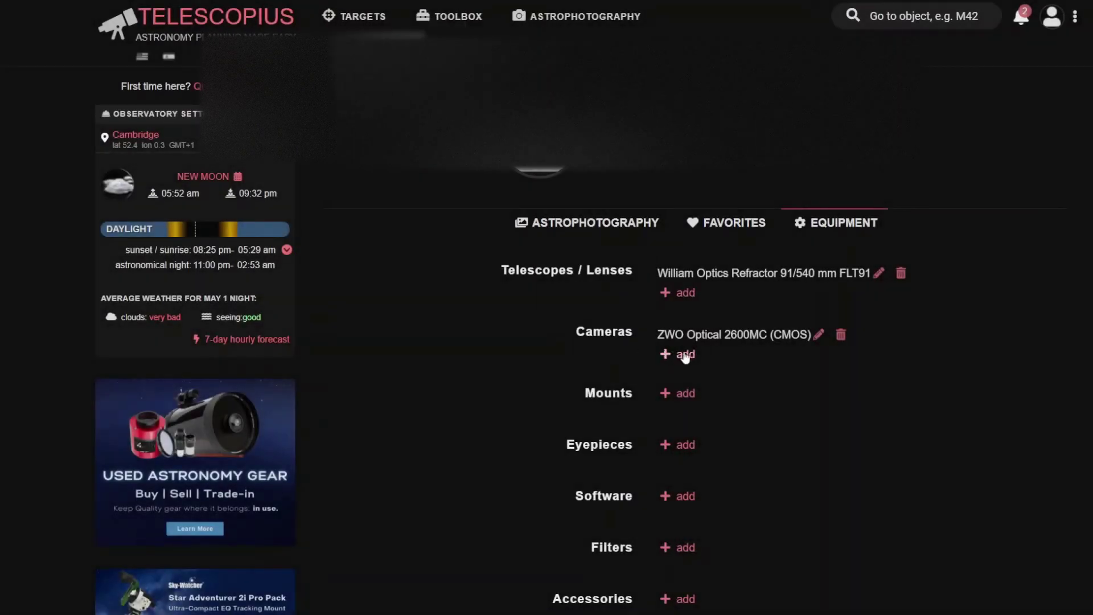
Start adding a new camera, then cancel it without saving
{"action": "left_click", "coordinate": [685, 354]}
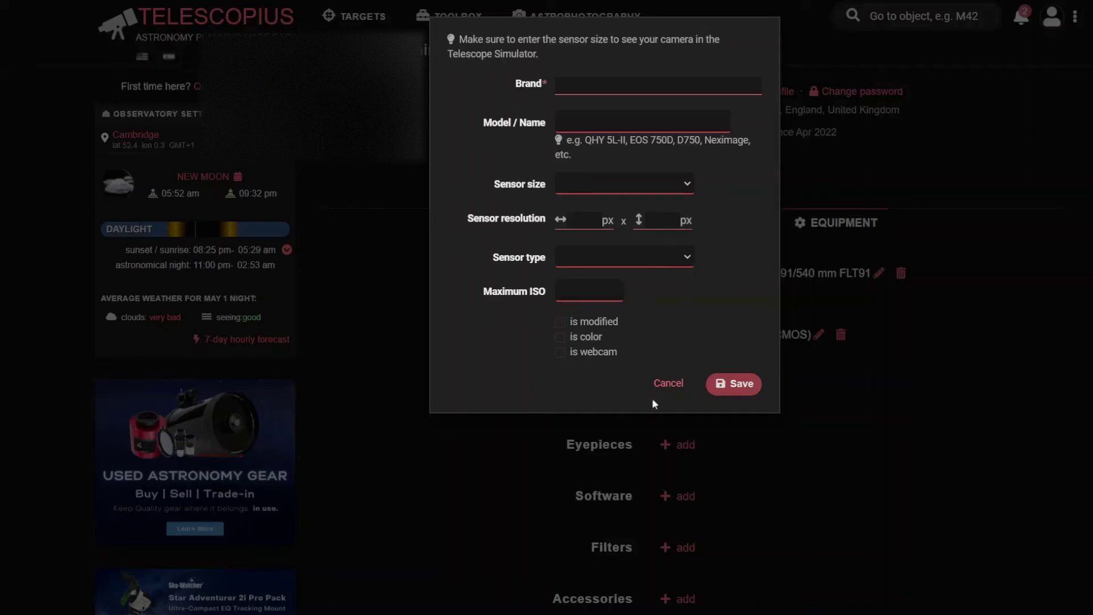
{"action": "left_click", "coordinate": [668, 383]}
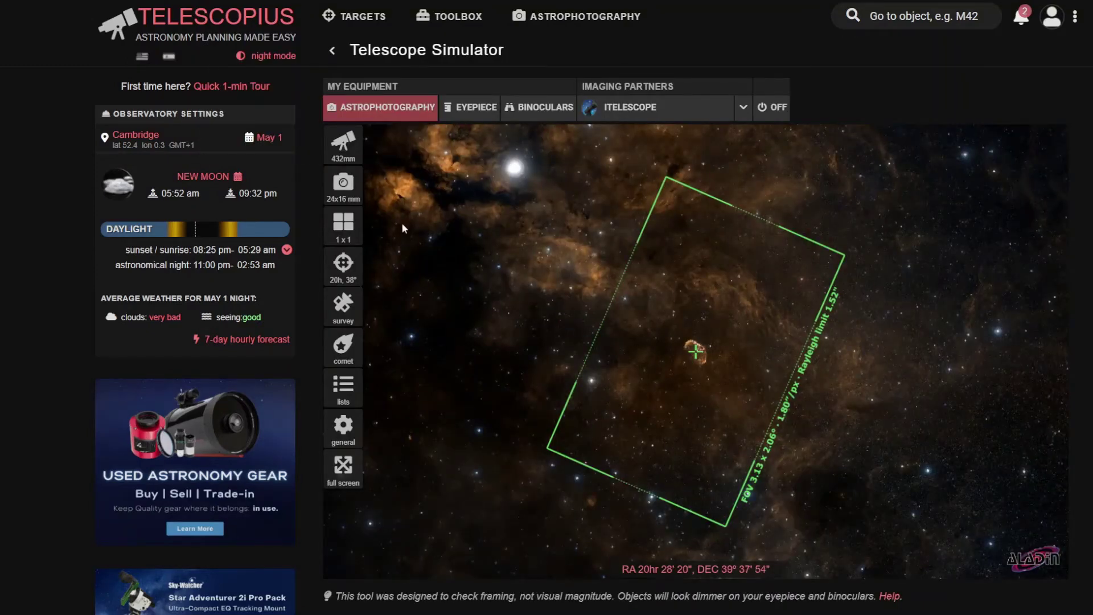
{"action": "left_click", "coordinate": [343, 147]}
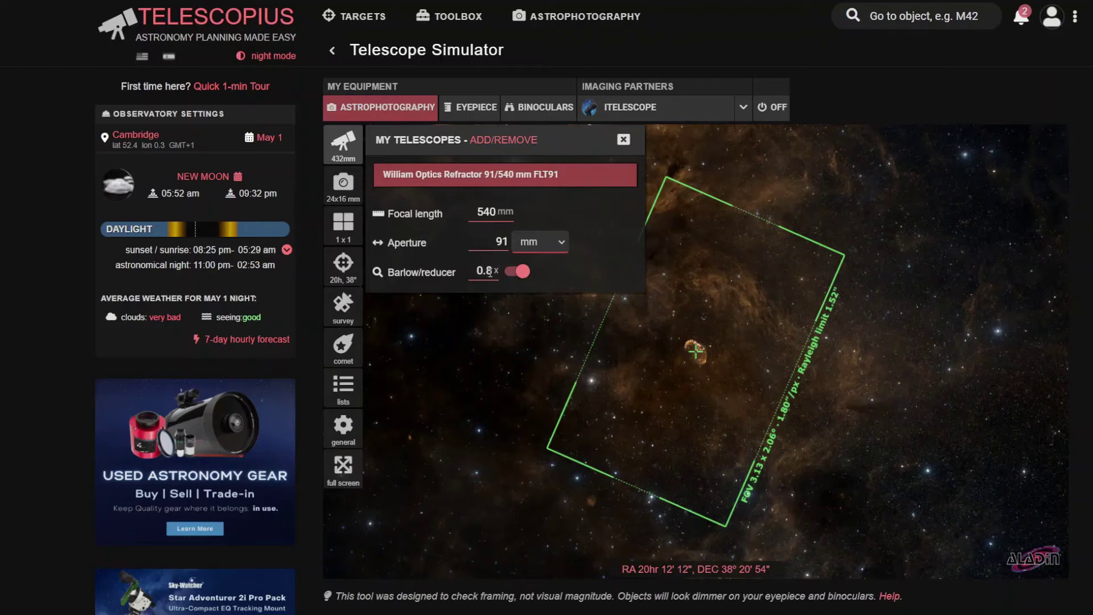
{"action": "left_click", "coordinate": [518, 273]}
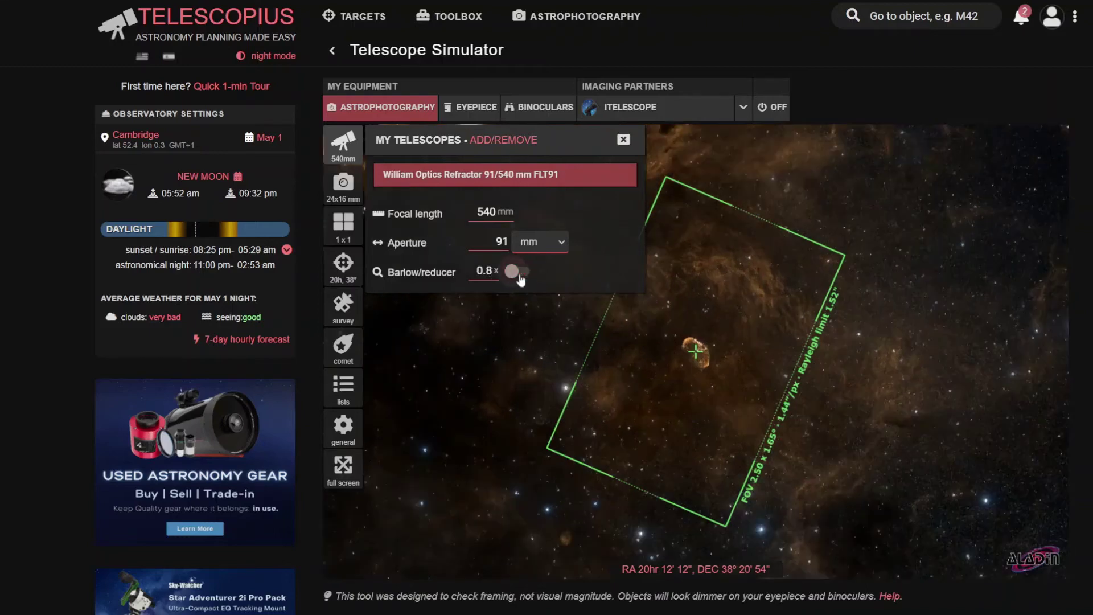
{"action": "left_click", "coordinate": [517, 272]}
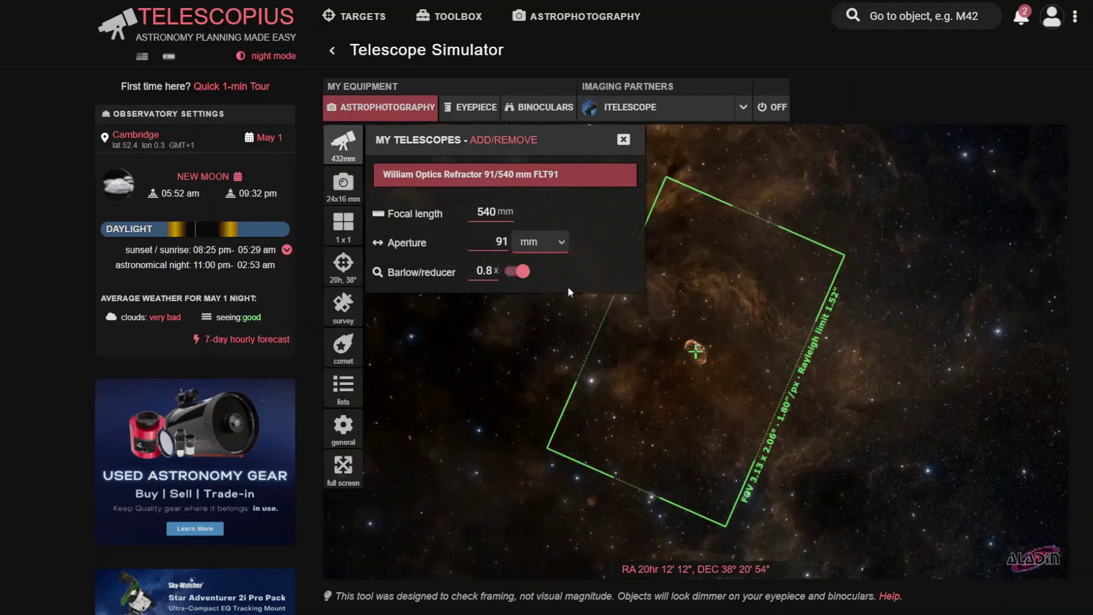
{"action": "left_click", "coordinate": [347, 189]}
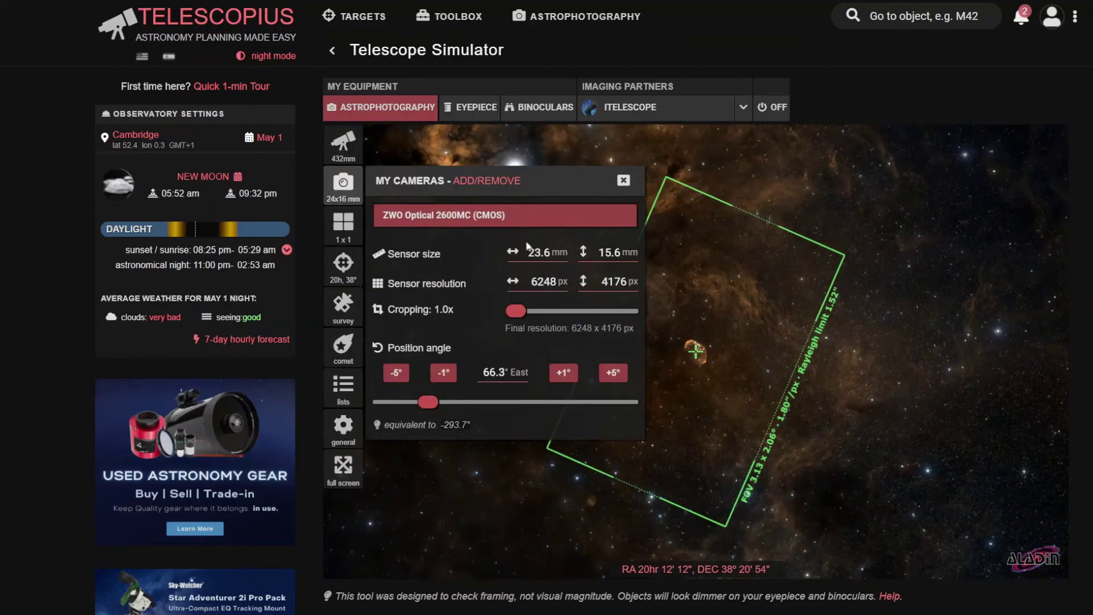
{"action": "left_click", "coordinate": [623, 179]}
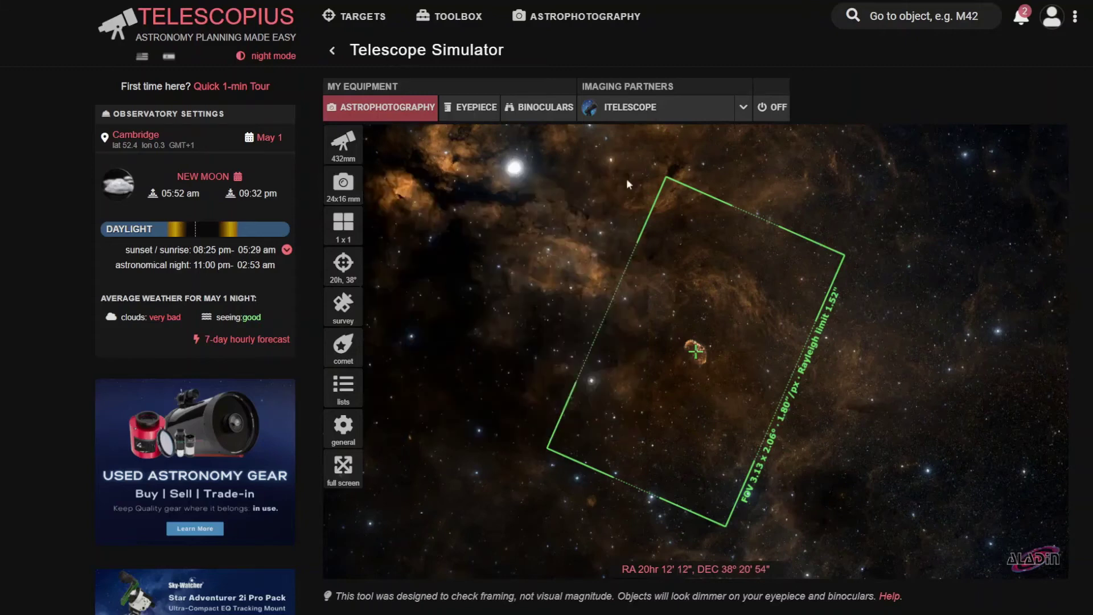
Search 'ori' and set Orion Nebula · M 42 as the simulator target
{"action": "left_click", "coordinate": [344, 267]}
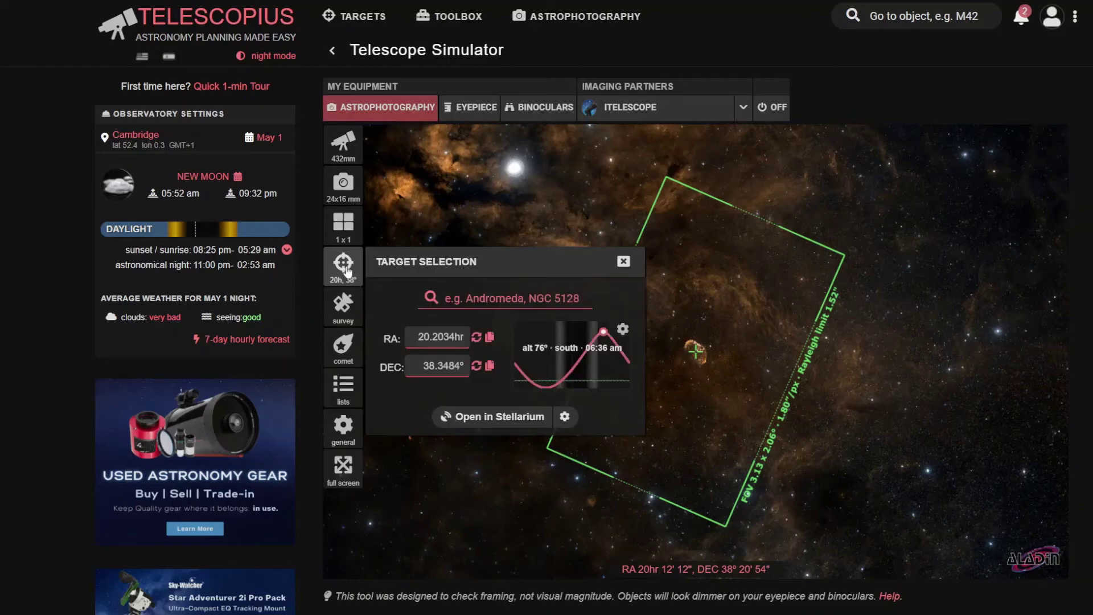
{"action": "left_click", "coordinate": [495, 297]}
{"action": "type", "text": "ori"}
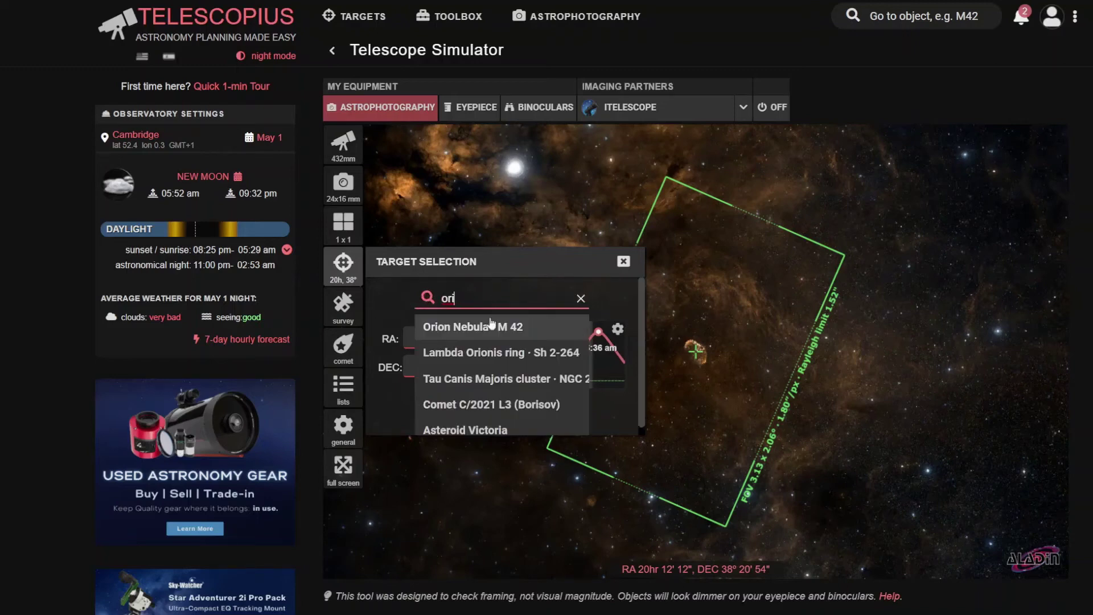
{"action": "left_click", "coordinate": [489, 321]}
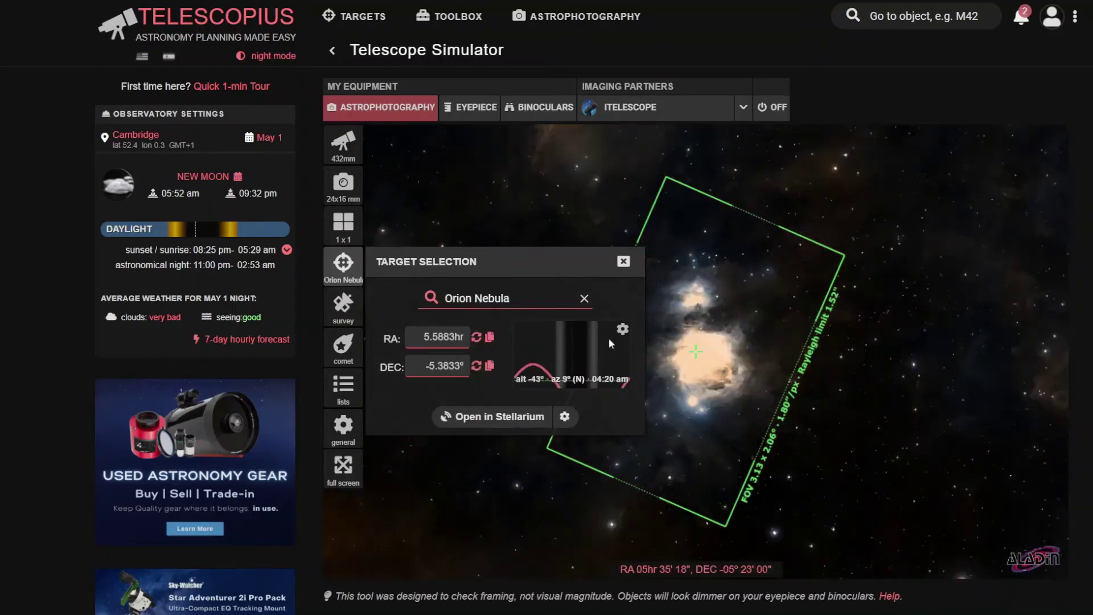
{"action": "left_click", "coordinate": [624, 261]}
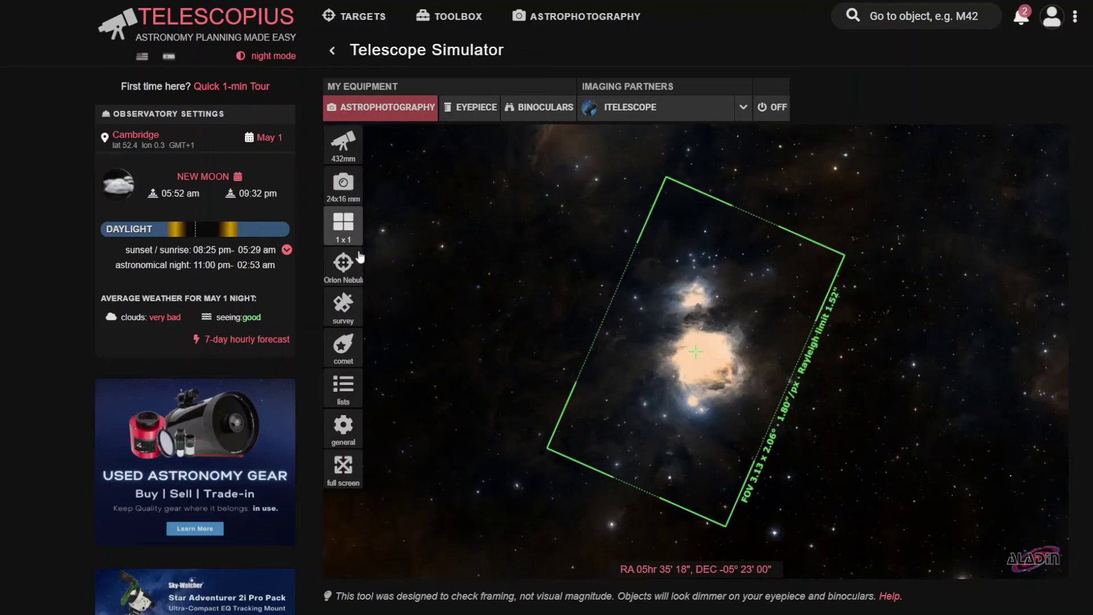
Rotate the camera position angle to 179.9° East and close the camera settings
{"action": "left_click", "coordinate": [344, 196]}
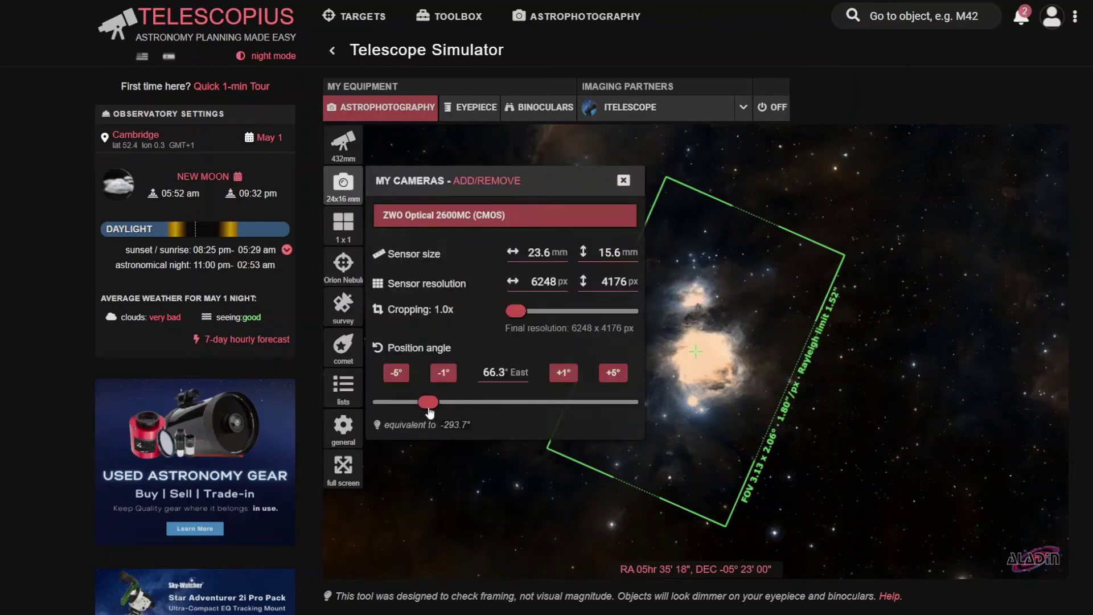
{"action": "left_click_drag", "start_coordinate": [431, 402], "coordinate": [508, 411]}
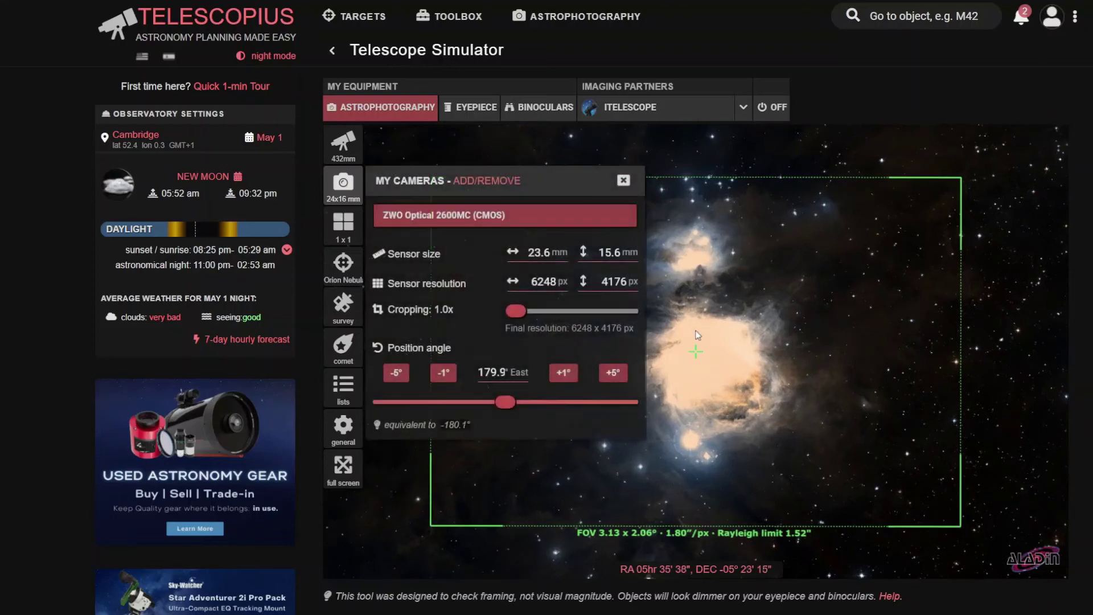
{"action": "left_click", "coordinate": [624, 181]}
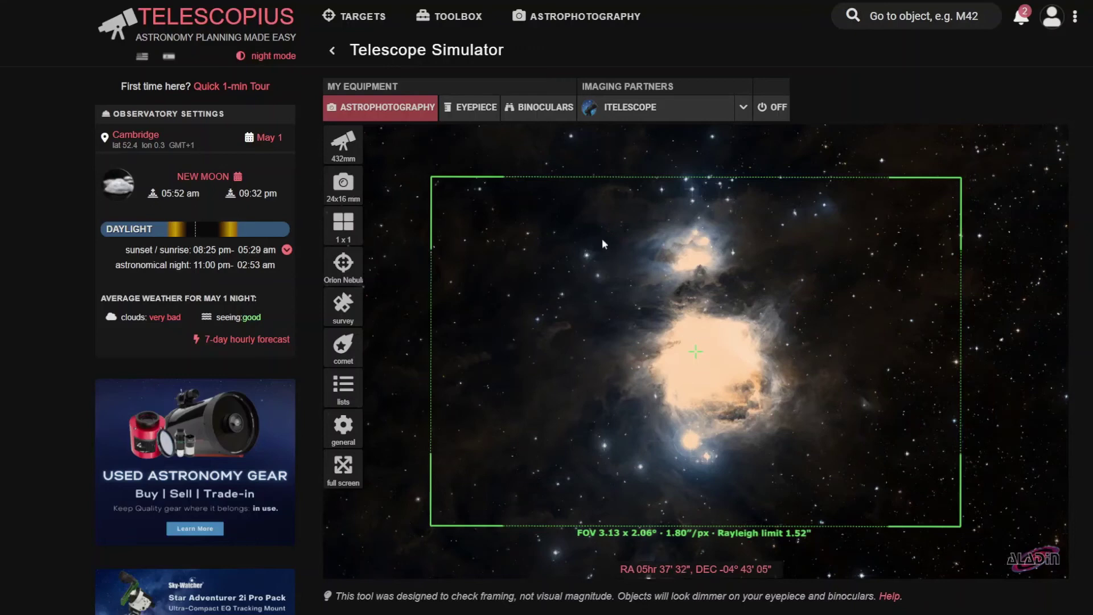
{"action": "left_click_drag", "start_coordinate": [602, 238], "coordinate": [610, 268]}
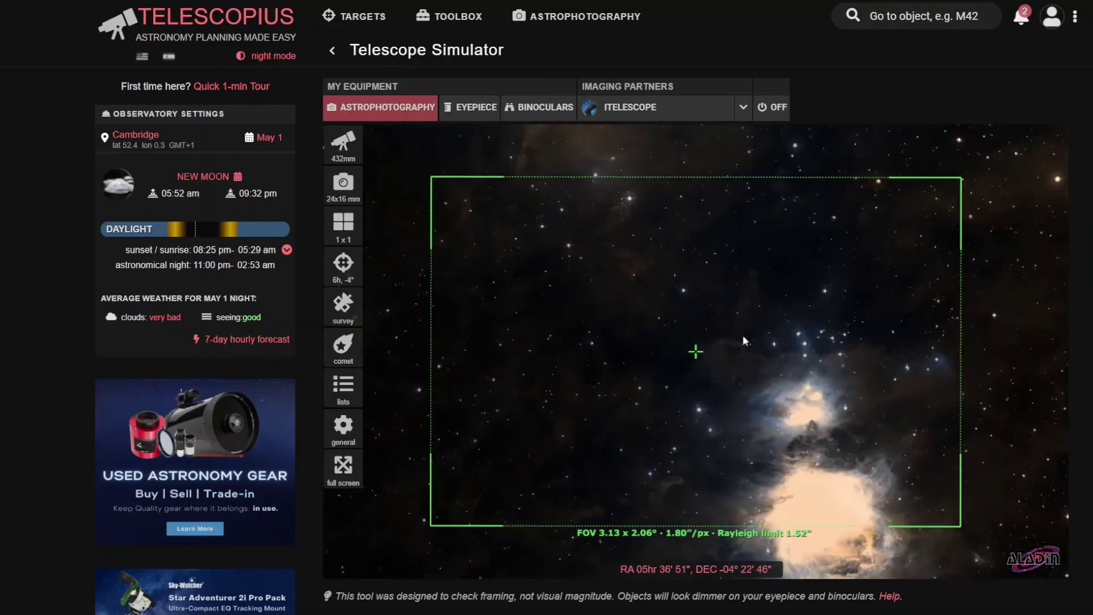
{"action": "left_click_drag", "start_coordinate": [743, 336], "coordinate": [655, 364]}
{"action": "left_click_drag", "start_coordinate": [653, 282], "coordinate": [688, 361]}
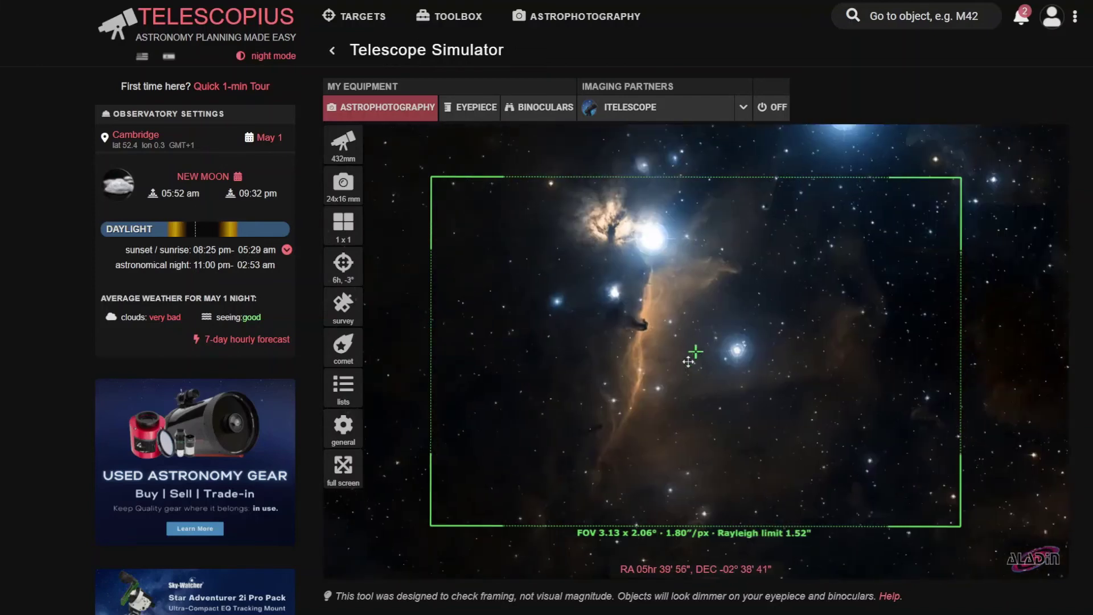
{"action": "left_click_drag", "start_coordinate": [695, 299], "coordinate": [727, 339]}
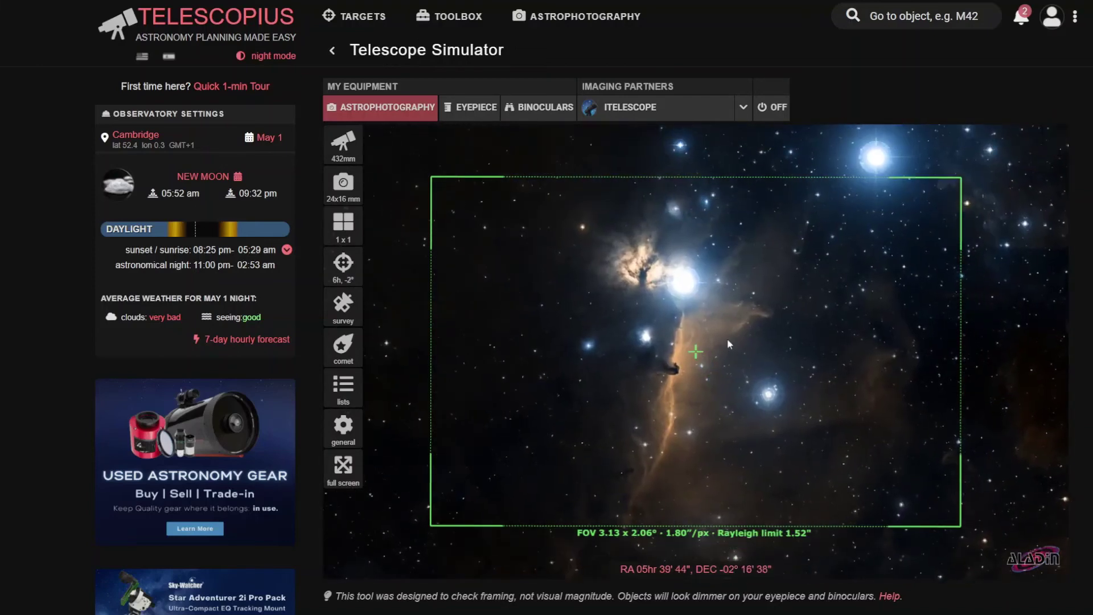
{"action": "left_click_drag", "start_coordinate": [867, 410], "coordinate": [715, 273]}
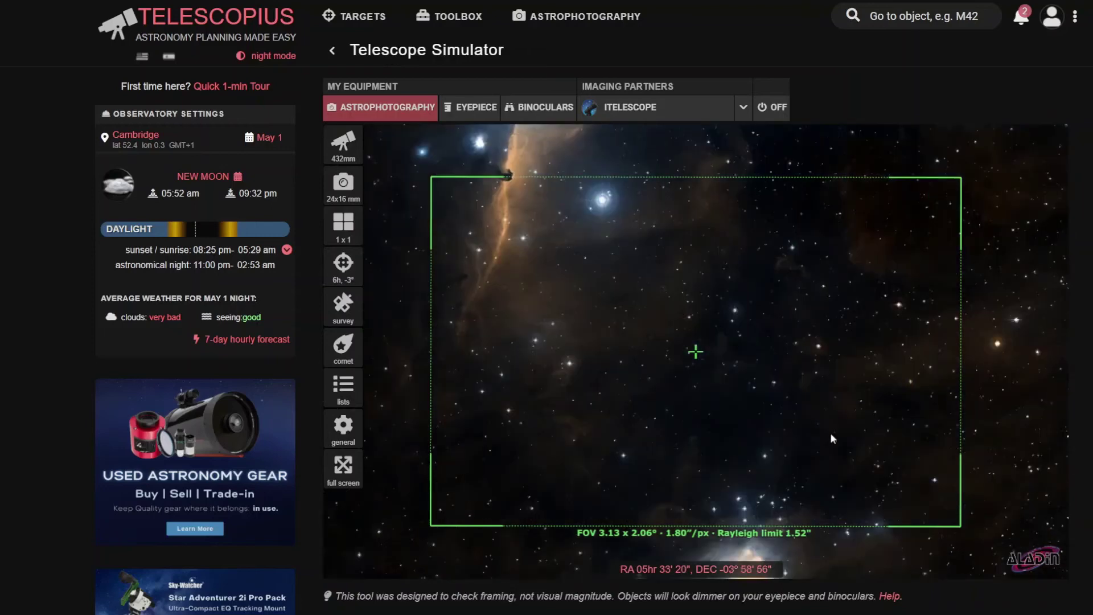
{"action": "left_click_drag", "start_coordinate": [829, 432], "coordinate": [752, 270]}
{"action": "left_click_drag", "start_coordinate": [743, 501], "coordinate": [736, 370]}
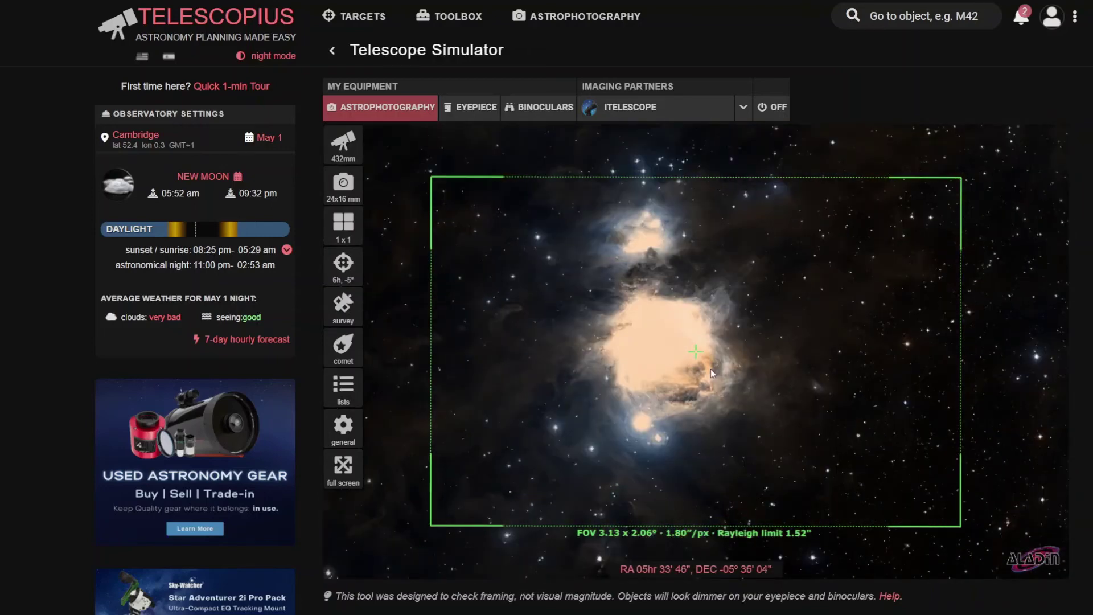
Search 'heart' and set Heart Nebula · IC 1805 as the target
{"action": "left_click", "coordinate": [347, 271]}
{"action": "left_click", "coordinate": [520, 294]}
{"action": "type", "text": "heart"}
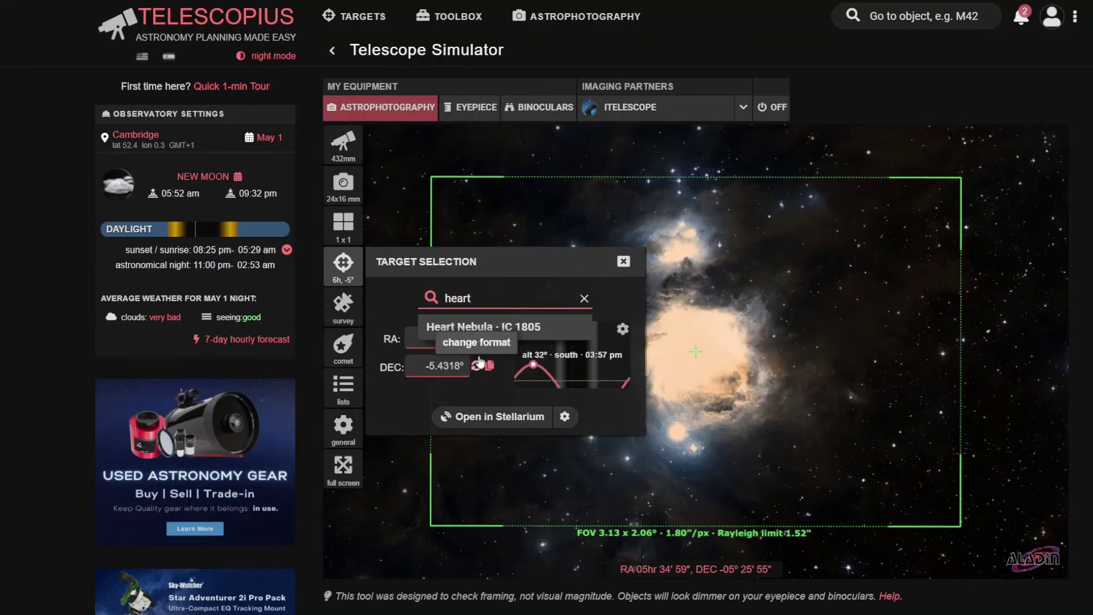
{"action": "left_click", "coordinate": [483, 328]}
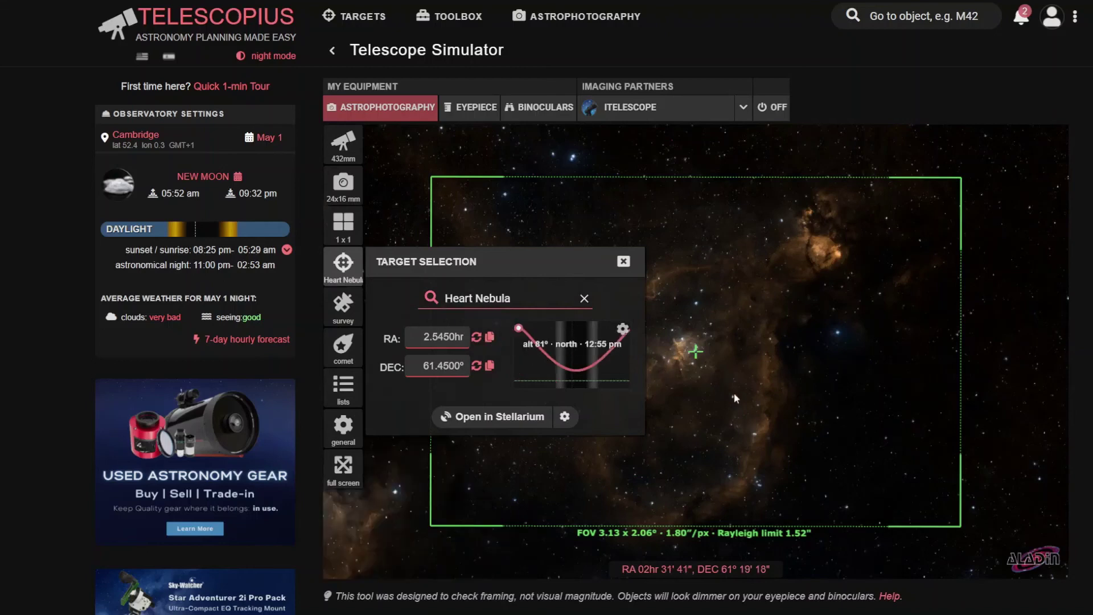
{"action": "left_click", "coordinate": [625, 262]}
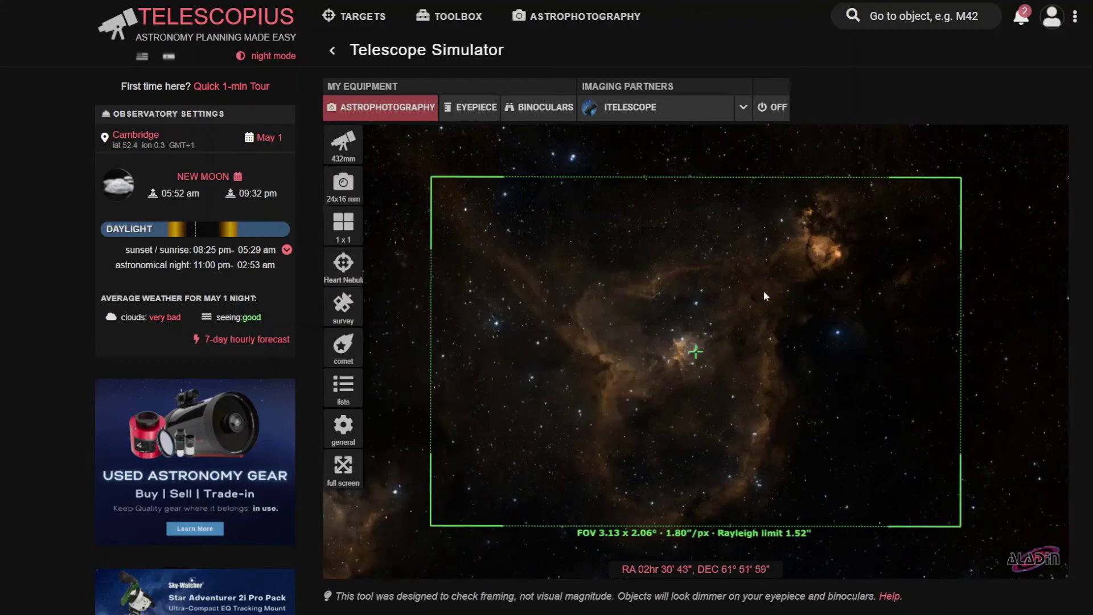
Drag the sky to fine-tune the Heart Nebula's position in the frame
{"action": "left_click_drag", "start_coordinate": [805, 336], "coordinate": [852, 334]}
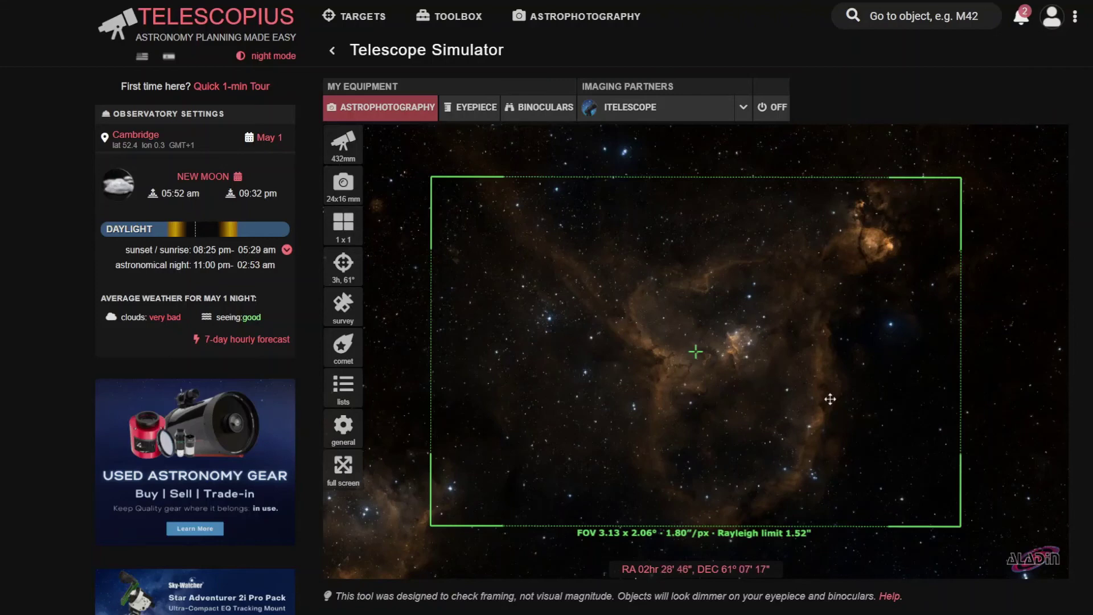
{"action": "left_click_drag", "start_coordinate": [829, 398], "coordinate": [786, 379]}
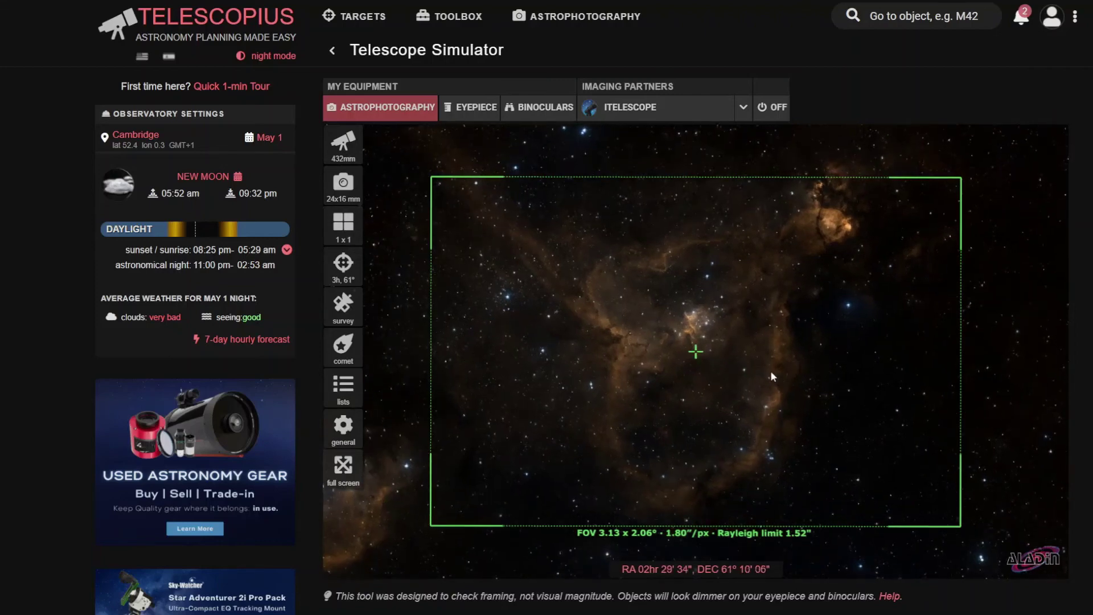
{"action": "left_click_drag", "start_coordinate": [770, 370], "coordinate": [1033, 261]}
{"action": "left_click_drag", "start_coordinate": [899, 338], "coordinate": [659, 446]}
Set the mosaic grid size to 2 x 2 in Mosaic Settings
{"action": "left_click", "coordinate": [348, 229]}
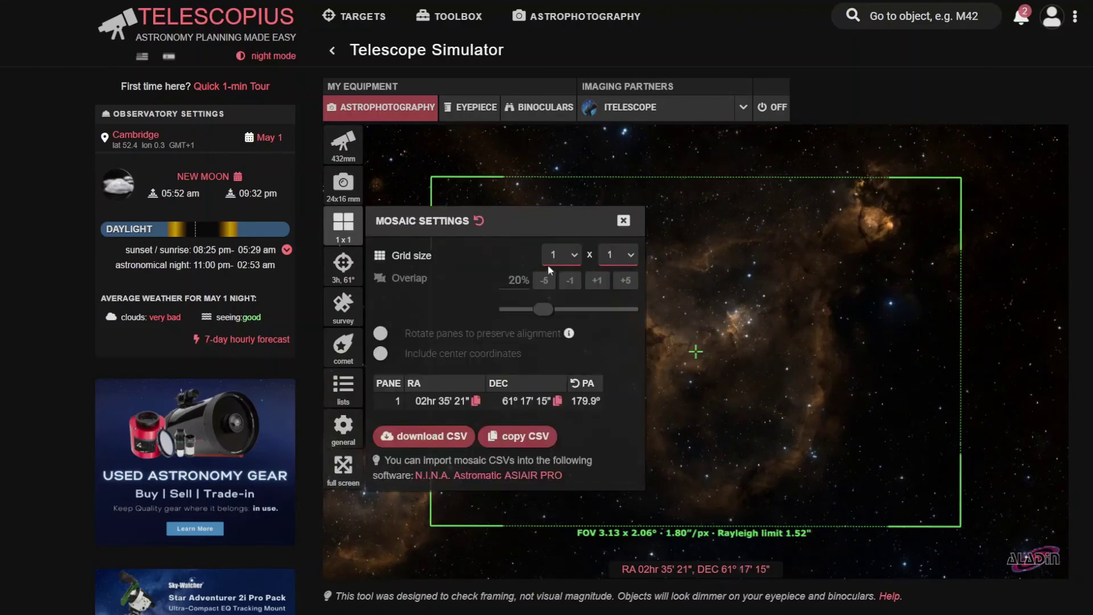
{"action": "left_click", "coordinate": [576, 257]}
{"action": "key", "text": "Down"}
{"action": "key", "text": "Tab"}
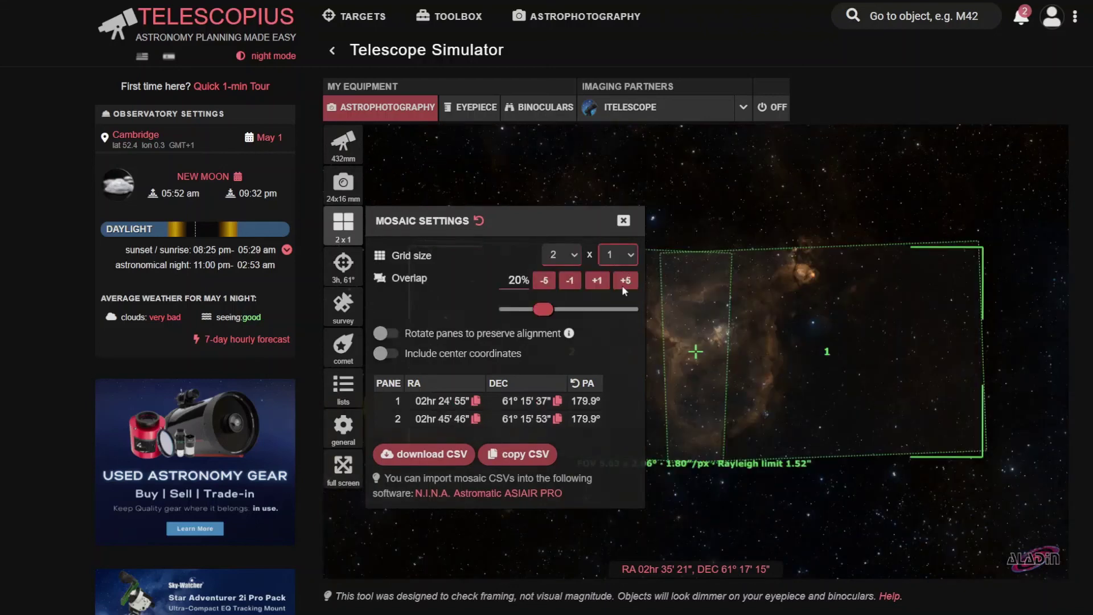
{"action": "key", "text": "Down"}
{"action": "left_click", "coordinate": [623, 220]}
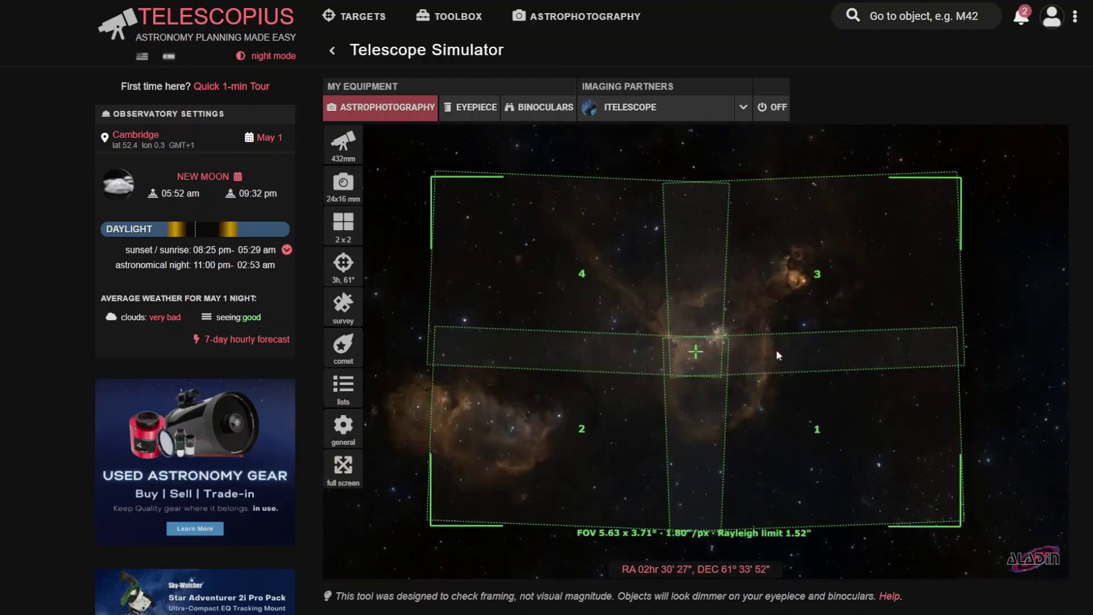
Position the 2x2 mosaic over the Heart Nebula, checking the four pane coordinates
{"action": "left_click_drag", "start_coordinate": [777, 349], "coordinate": [872, 319]}
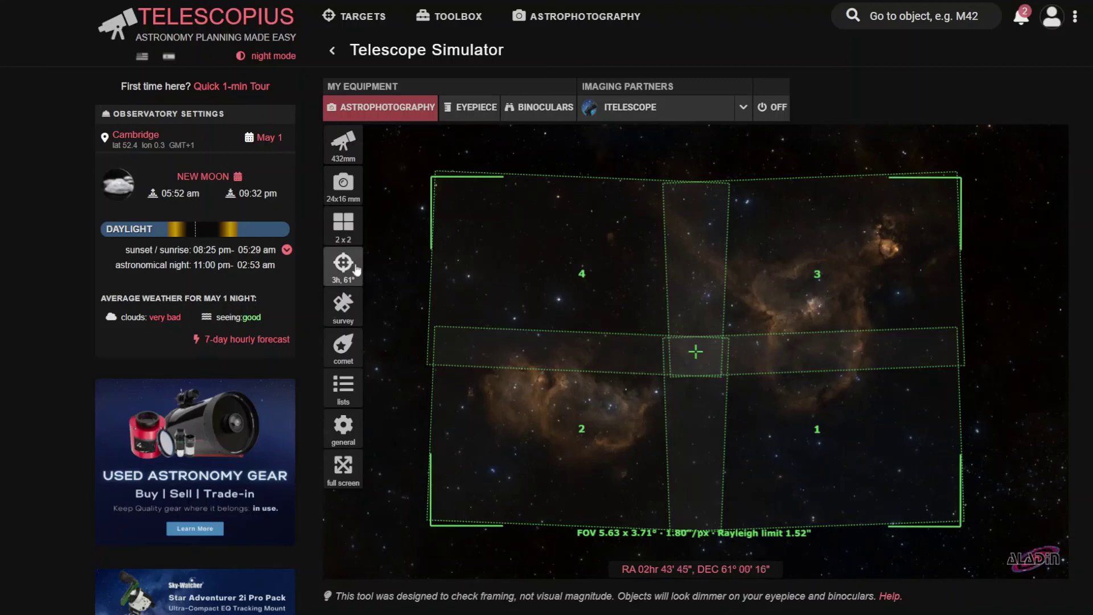
{"action": "left_click", "coordinate": [343, 223]}
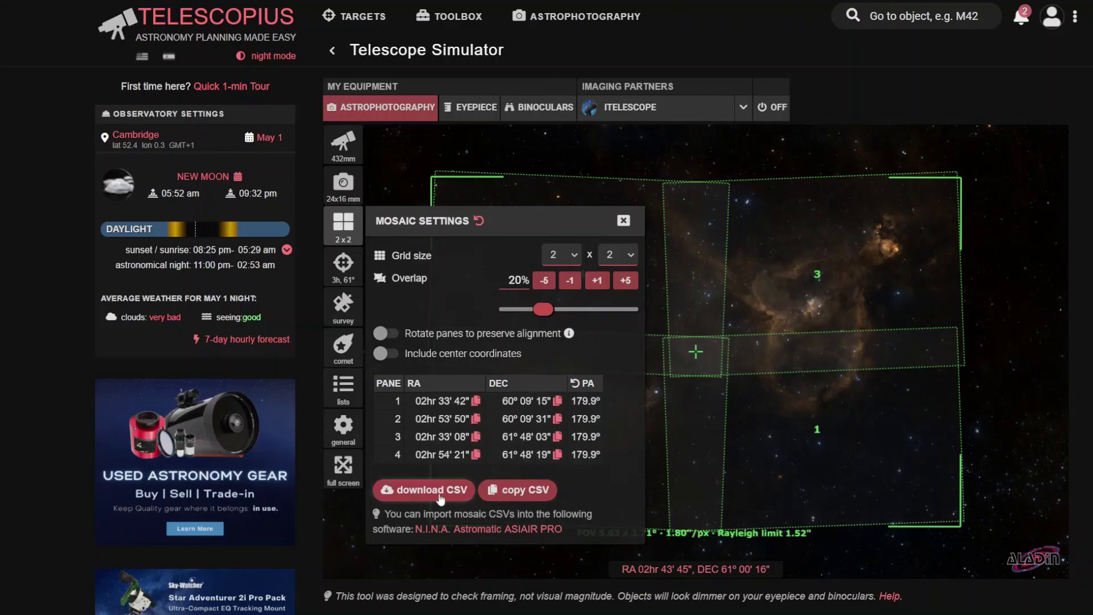
{"action": "left_click", "coordinate": [623, 220]}
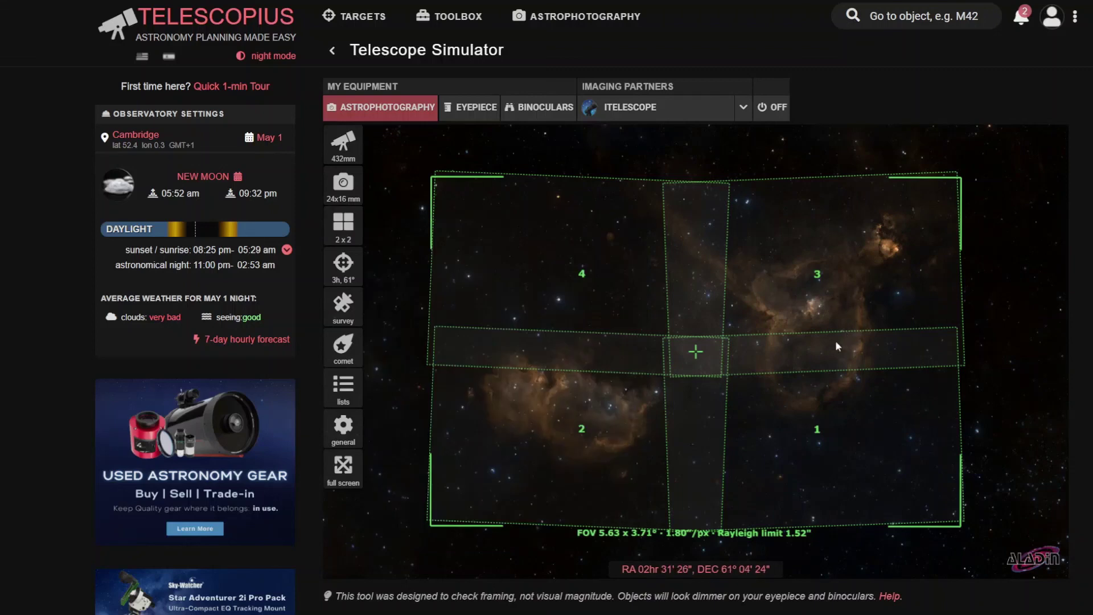
{"action": "mouse_move", "coordinate": [835, 340]}
{"action": "left_mouse_down"}
{"action": "mouse_move", "coordinate": [791, 358]}
{"action": "mouse_move", "coordinate": [831, 349]}
{"action": "left_mouse_up"}
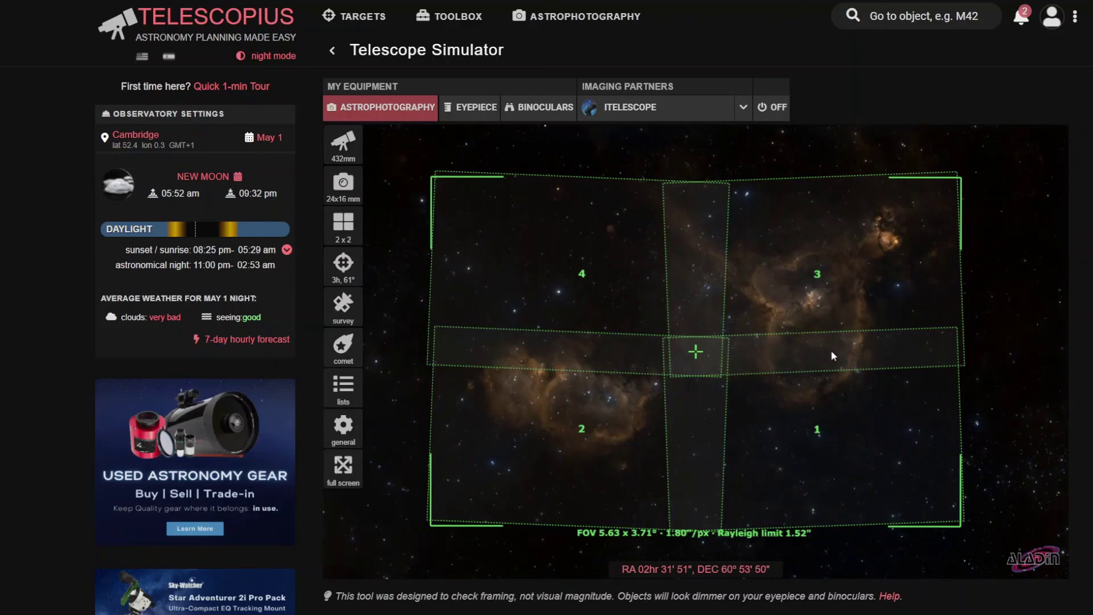
{"action": "left_click_drag", "start_coordinate": [832, 349], "coordinate": [831, 336]}
Set both Mosaic Settings grid dimensions back to 1, leaving a 1×1 frame
{"action": "left_click", "coordinate": [343, 224]}
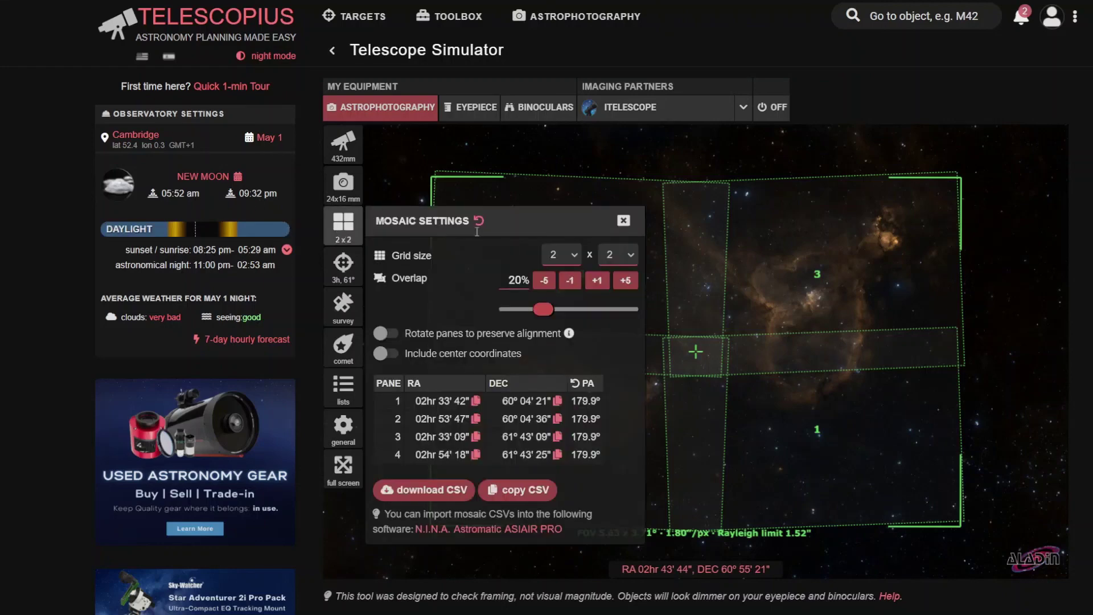
{"action": "left_click", "coordinate": [562, 257]}
{"action": "left_click", "coordinate": [562, 268]}
{"action": "left_click", "coordinate": [618, 255]}
{"action": "left_click", "coordinate": [617, 268]}
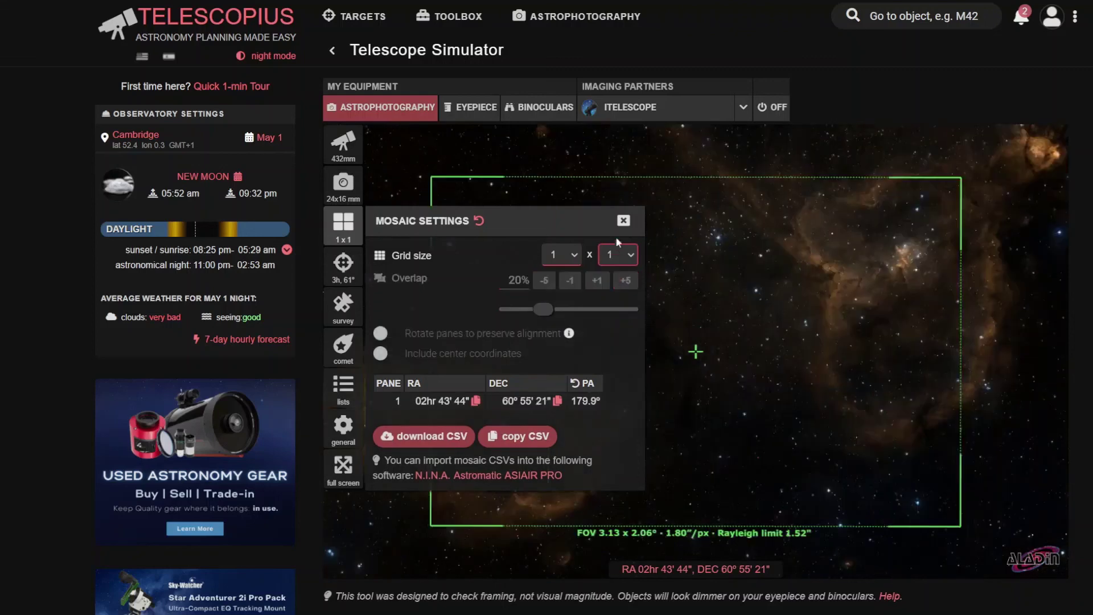
{"action": "left_click", "coordinate": [623, 221]}
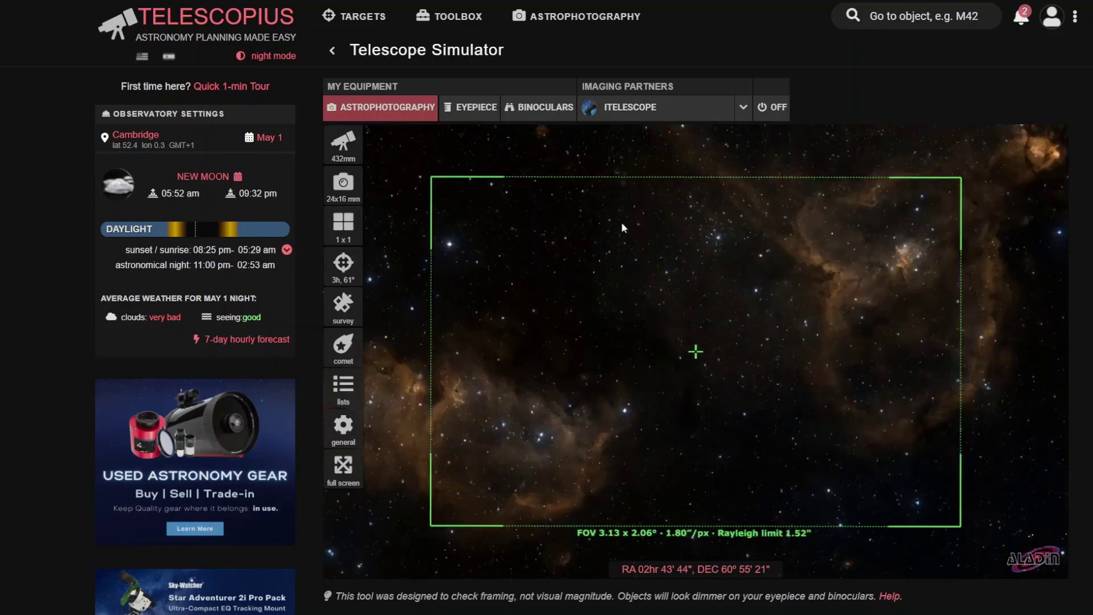